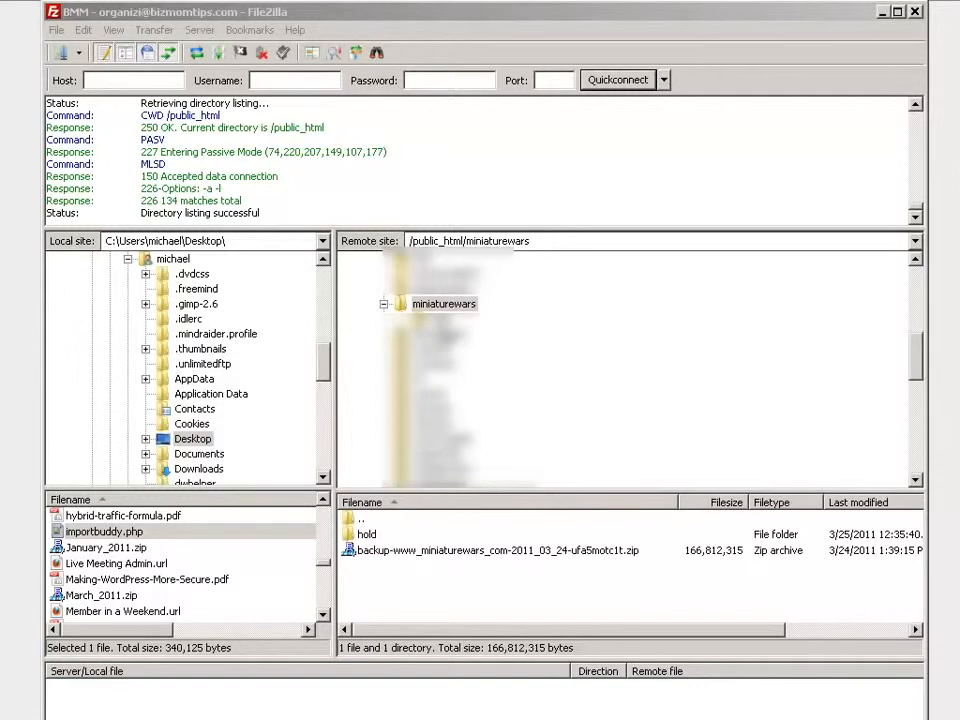
Open the hold folder inside /public_html/miniaturewars on the remote server.
{"action": "left_click", "coordinate": [440, 320]}
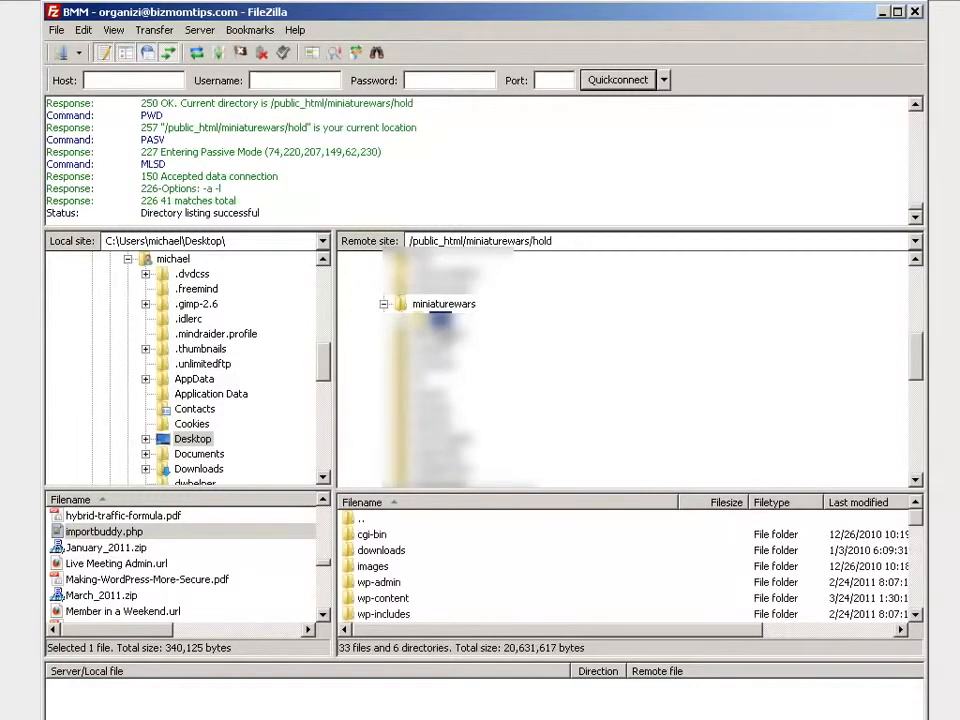
Upload importbuddy.php from the desktop into /public_html/miniaturewars, next to the backup zip.
{"action": "left_click", "coordinate": [443, 305]}
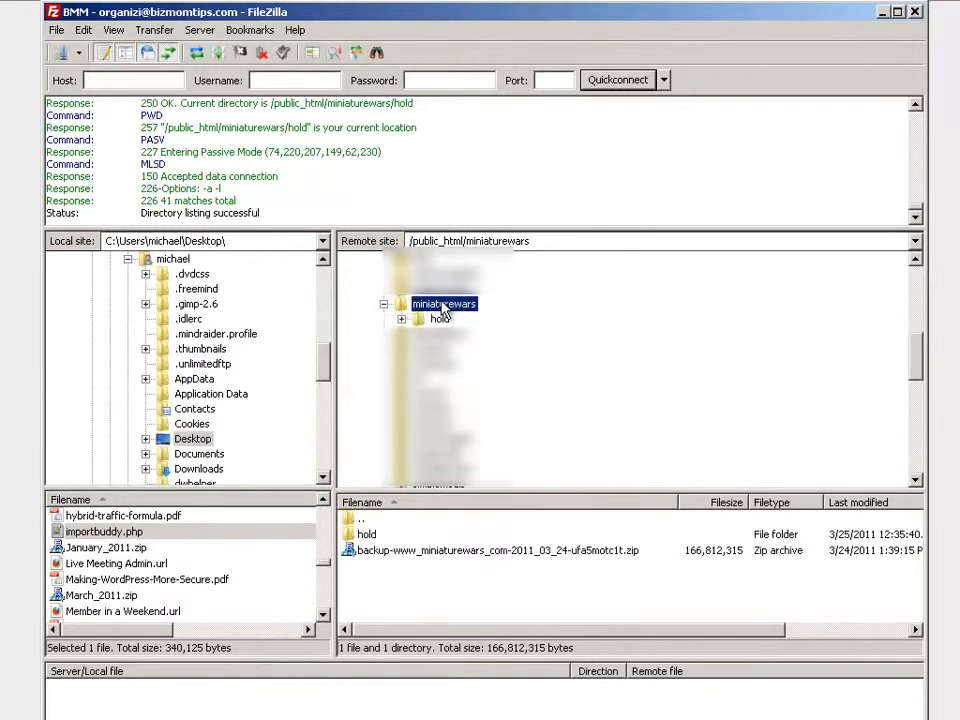
{"action": "left_click", "coordinate": [461, 551]}
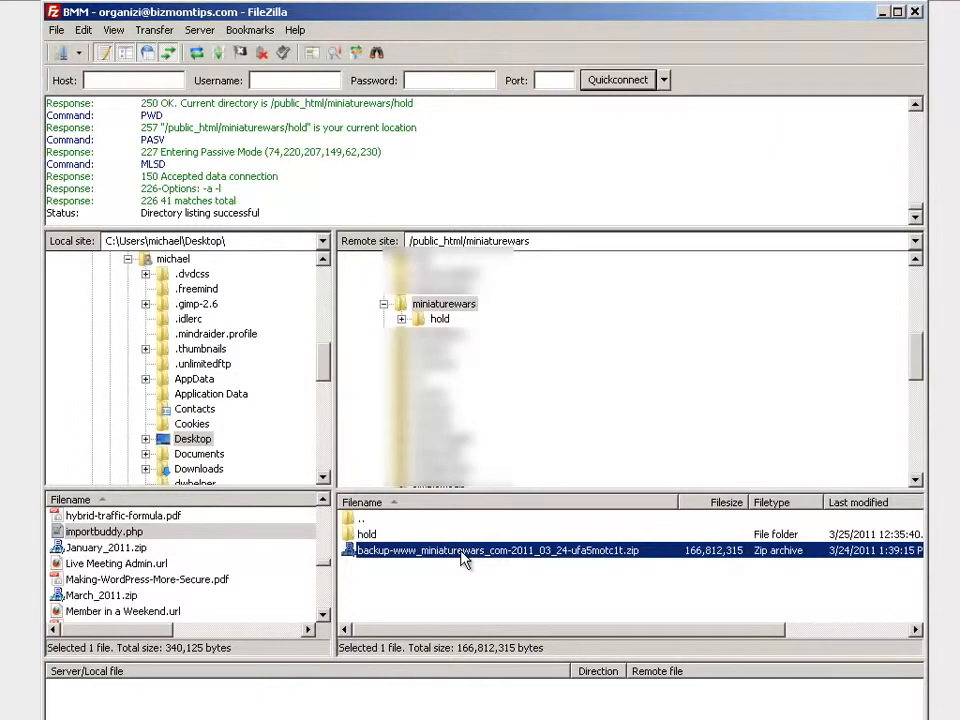
{"action": "left_click", "coordinate": [118, 533]}
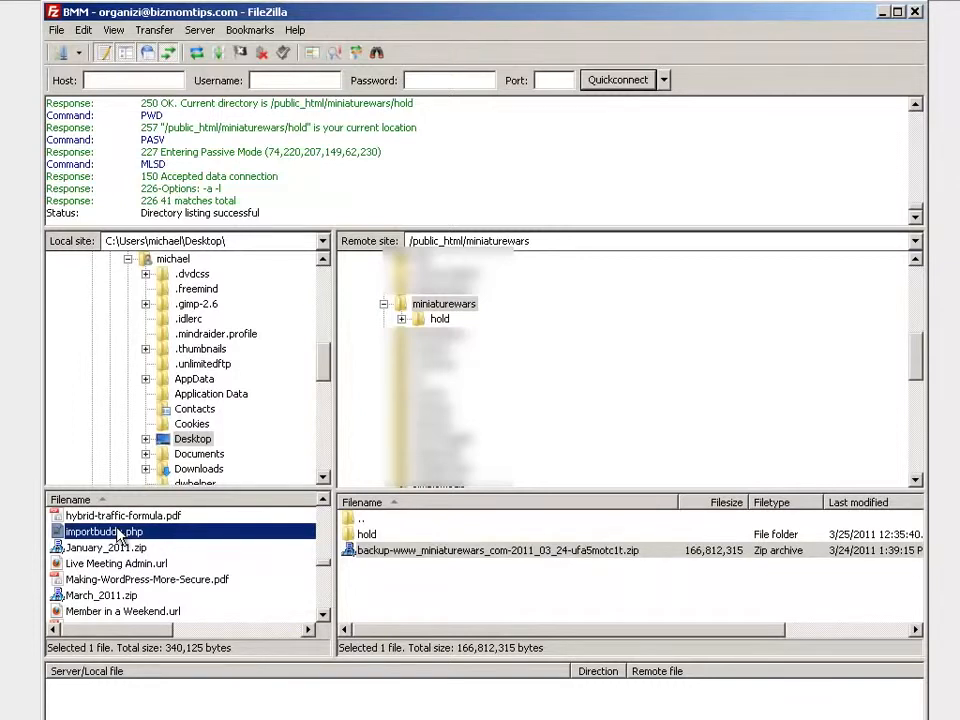
{"action": "right_click", "coordinate": [118, 533]}
{"action": "left_click", "coordinate": [152, 541]}
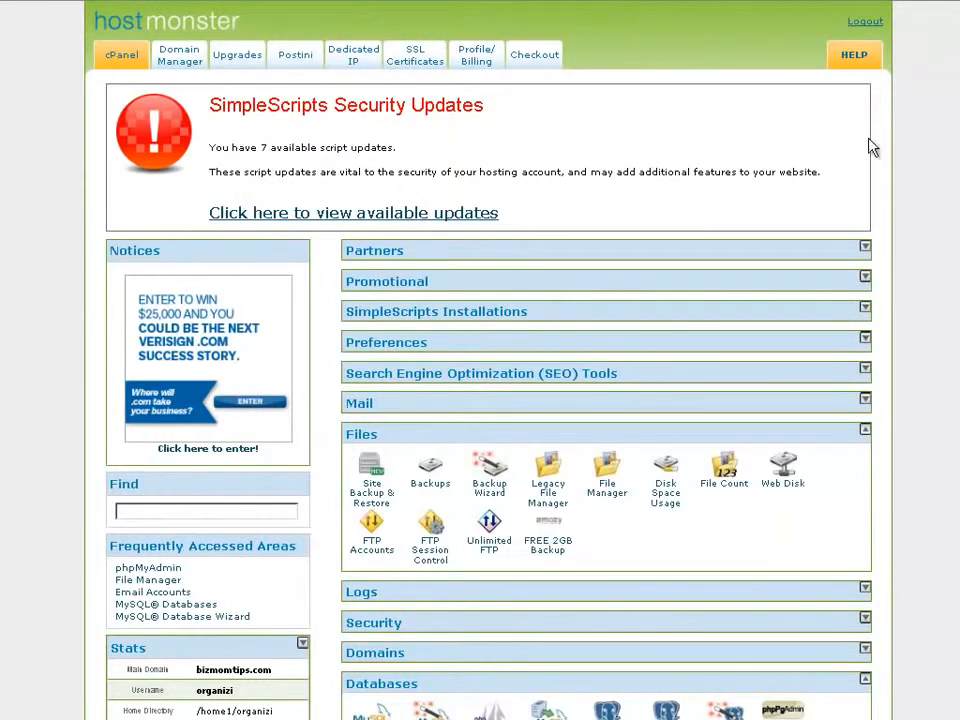
Scroll down to cPanel's Databases section and launch the MySQL Database Wizard.
{"action": "scroll", "coordinate": [880, 161], "scroll_direction": "down", "scroll_amount": 2}
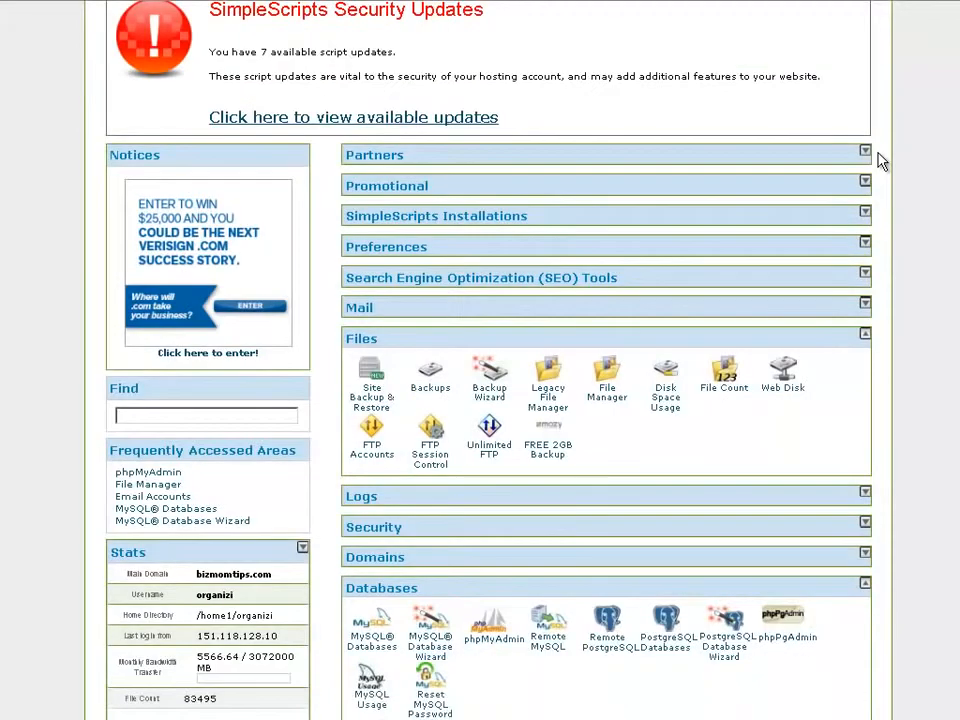
{"action": "left_click", "coordinate": [865, 154]}
{"action": "left_click", "coordinate": [865, 154]}
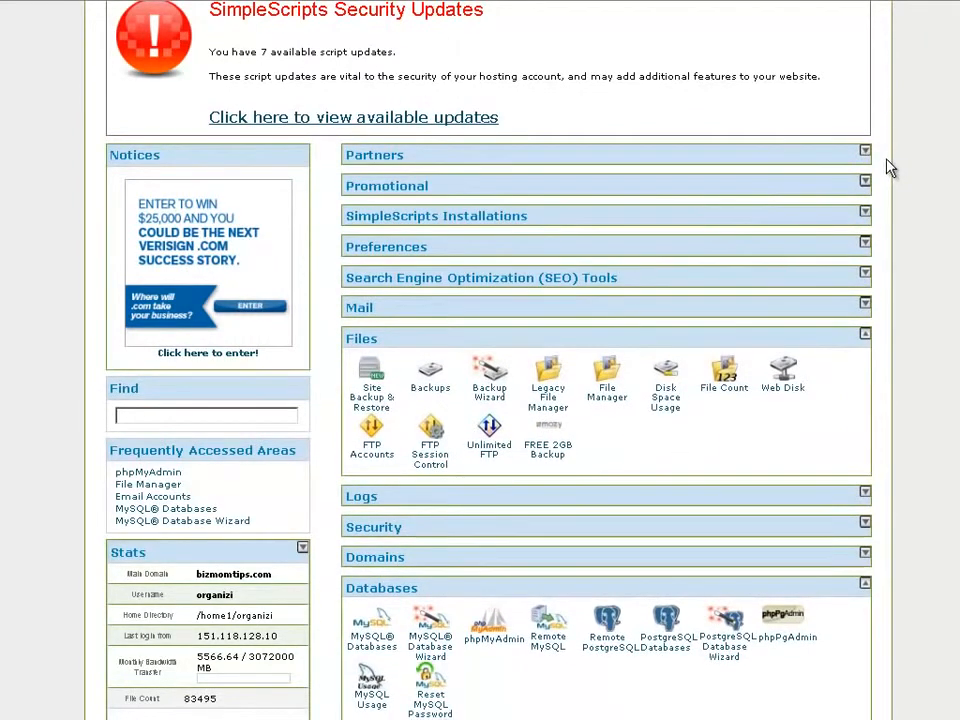
{"action": "scroll", "coordinate": [890, 168], "scroll_direction": "down", "scroll_amount": 2}
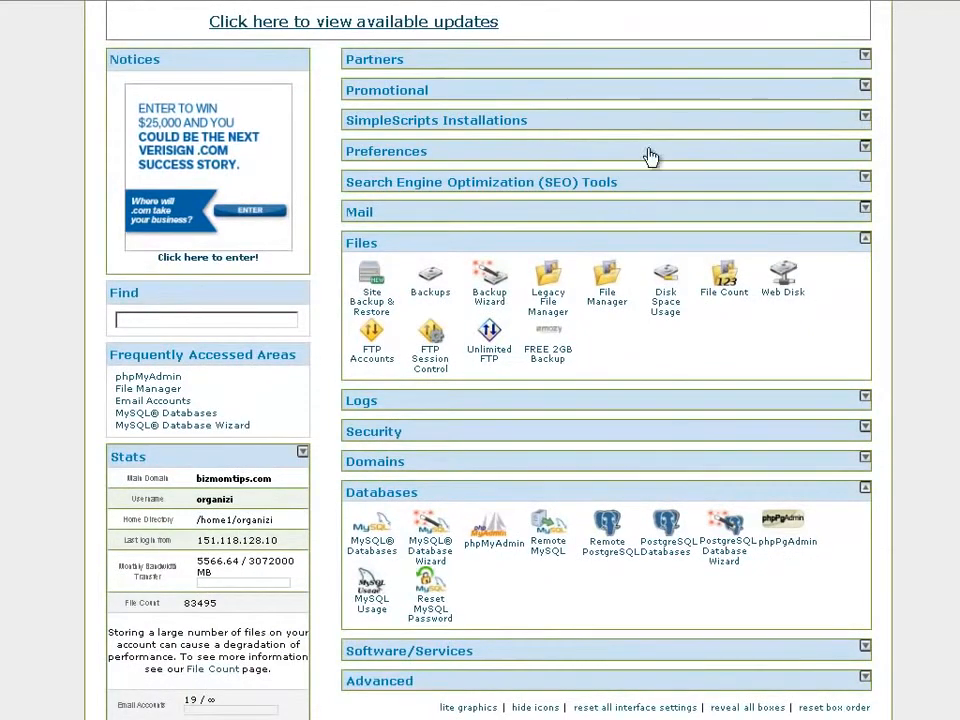
{"action": "left_click", "coordinate": [419, 548]}
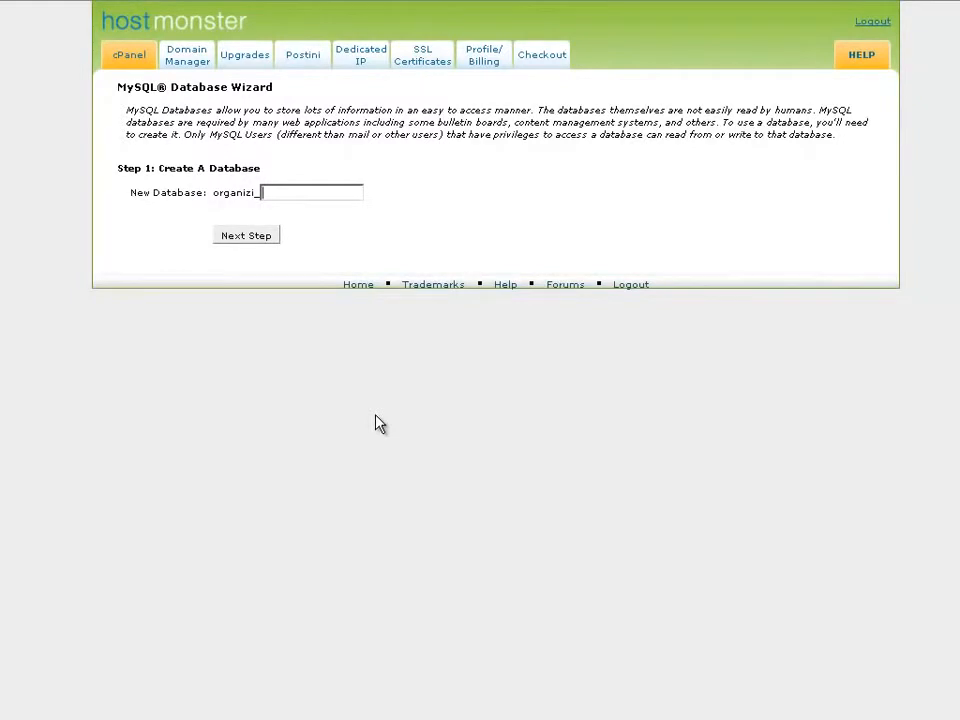
Create the database 'backupbuddy', then go to the MySQL Databases page.
{"action": "type", "text": "backupbuddy"}
{"action": "left_click", "coordinate": [233, 240]}
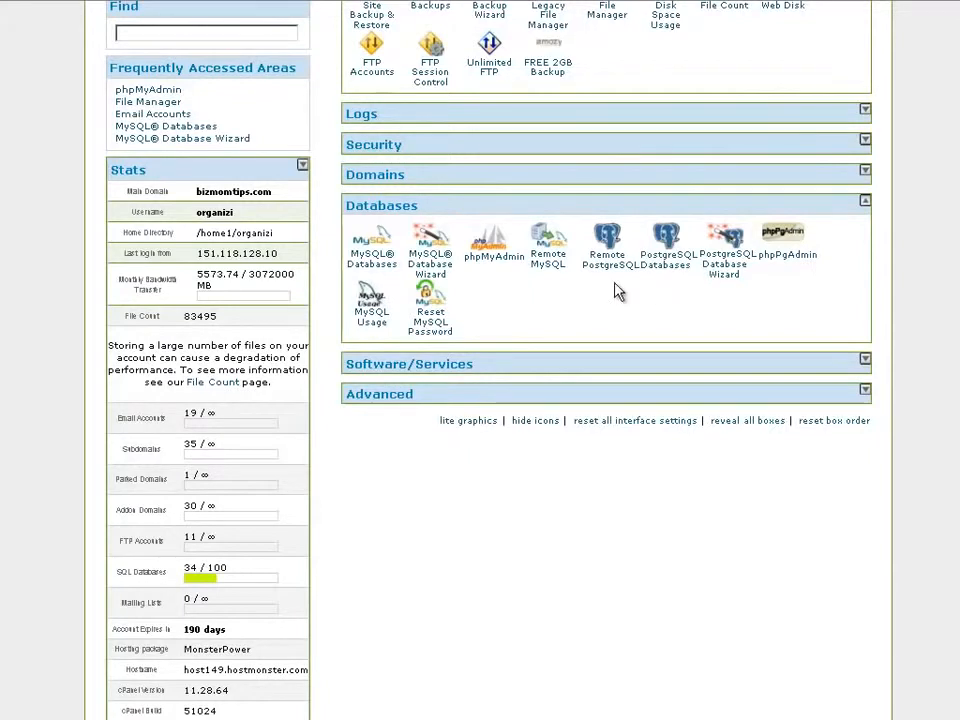
{"action": "left_click", "coordinate": [357, 262]}
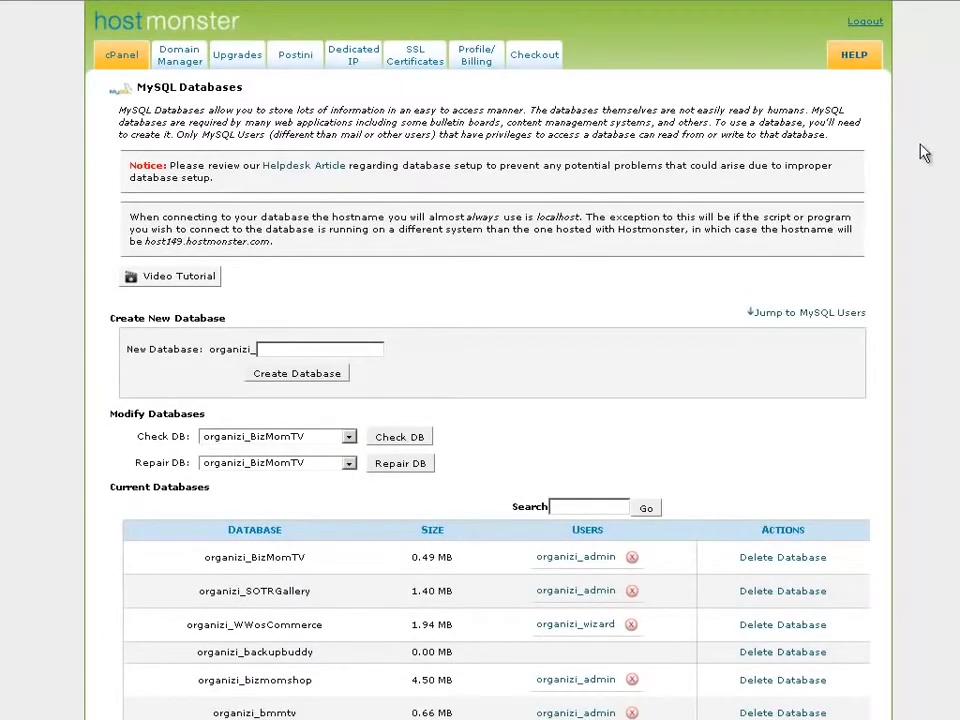
Use Add User To Database to attach the admin user to the backupbuddy database.
{"action": "scroll", "coordinate": [917, 160], "scroll_direction": "down", "scroll_amount": 2}
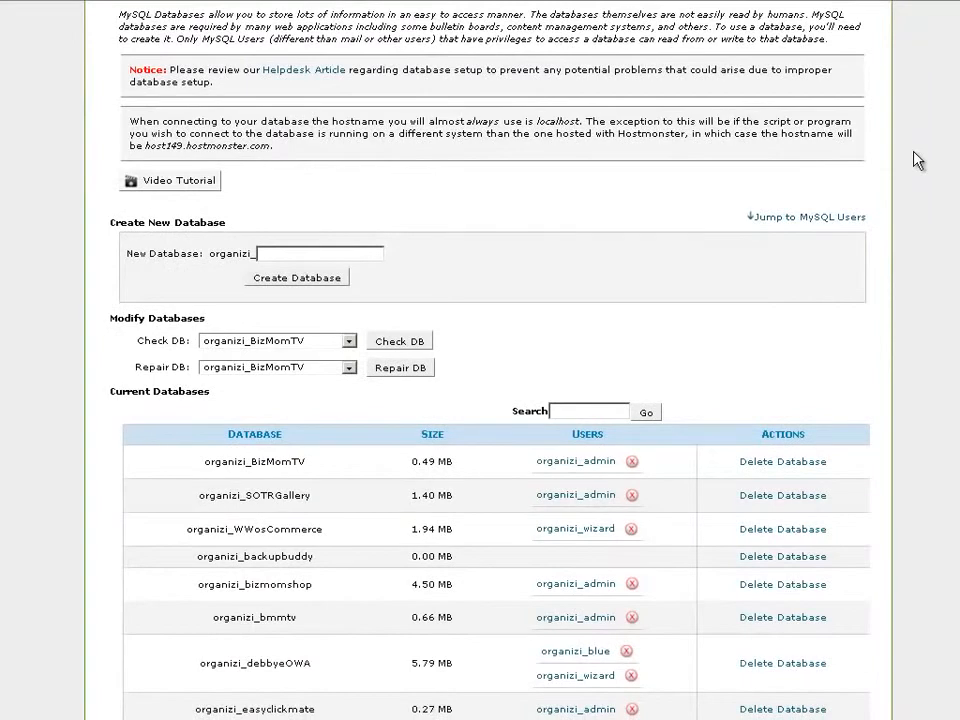
{"action": "scroll", "coordinate": [917, 160], "scroll_direction": "down", "scroll_amount": 18}
{"action": "scroll", "coordinate": [917, 160], "scroll_direction": "up", "scroll_amount": 2}
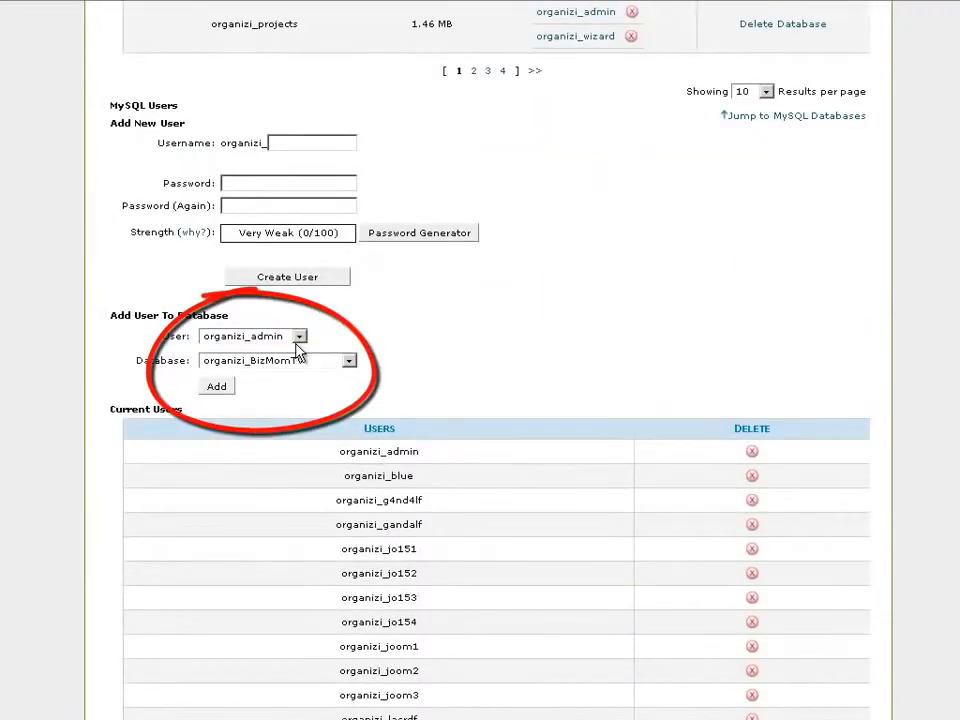
{"action": "left_click", "coordinate": [346, 362]}
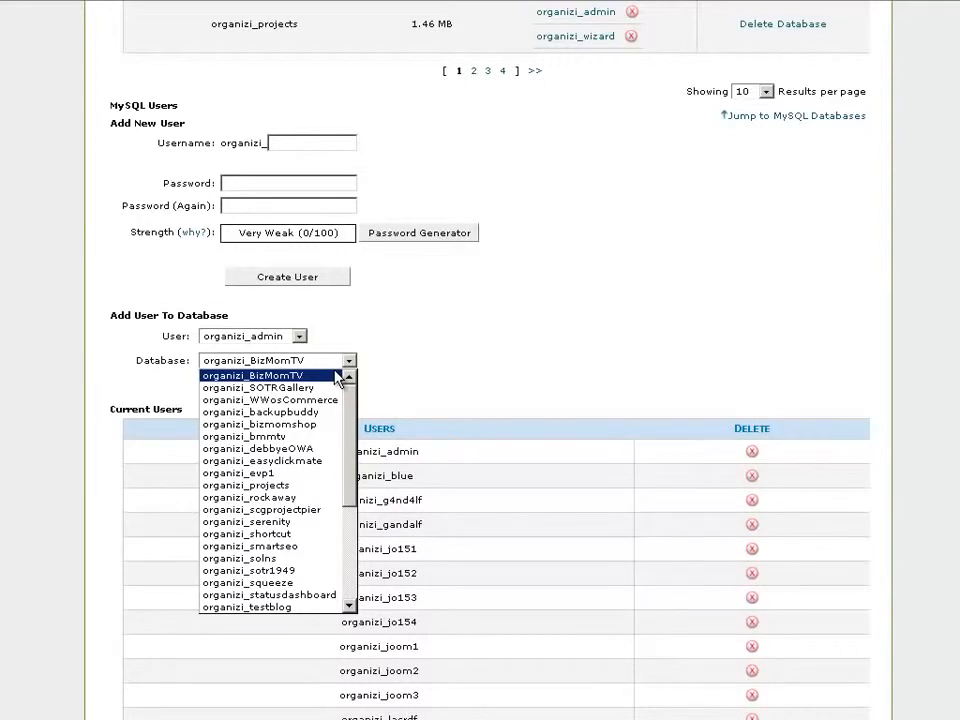
{"action": "left_click", "coordinate": [317, 412]}
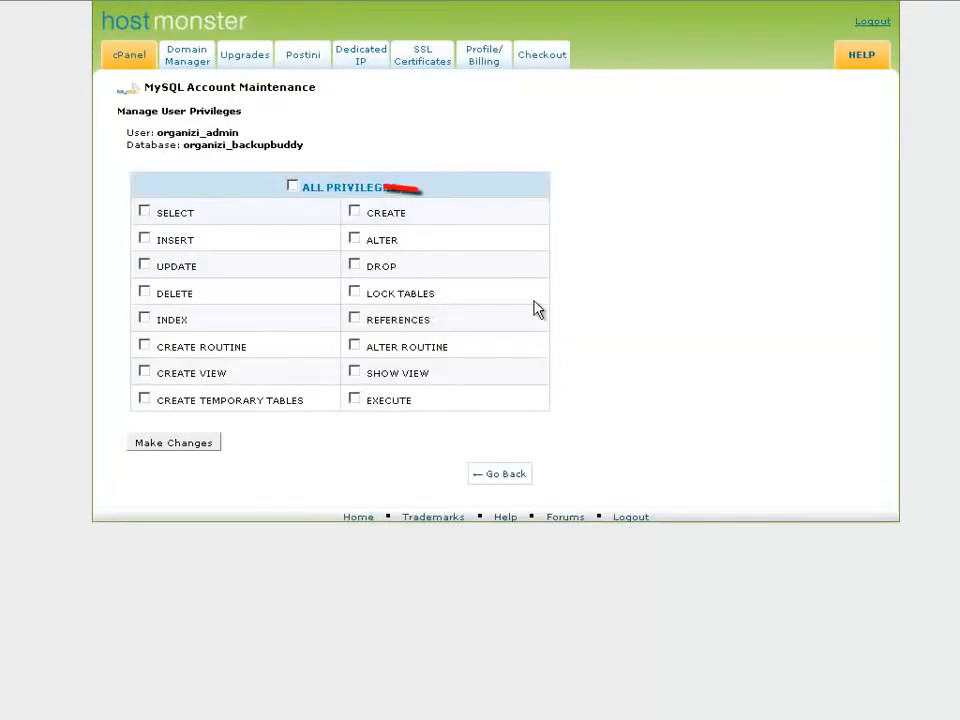
Grant the admin user ALL PRIVILEGES on organizi_backupbuddy, save, and go back.
{"action": "left_click", "coordinate": [292, 186]}
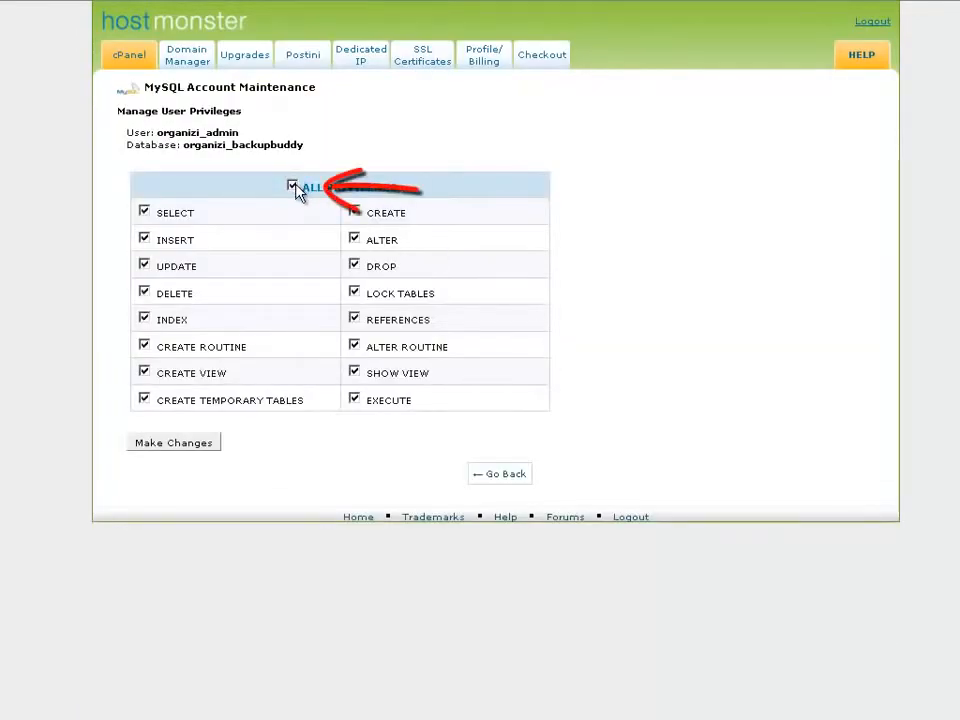
{"action": "left_click", "coordinate": [190, 448]}
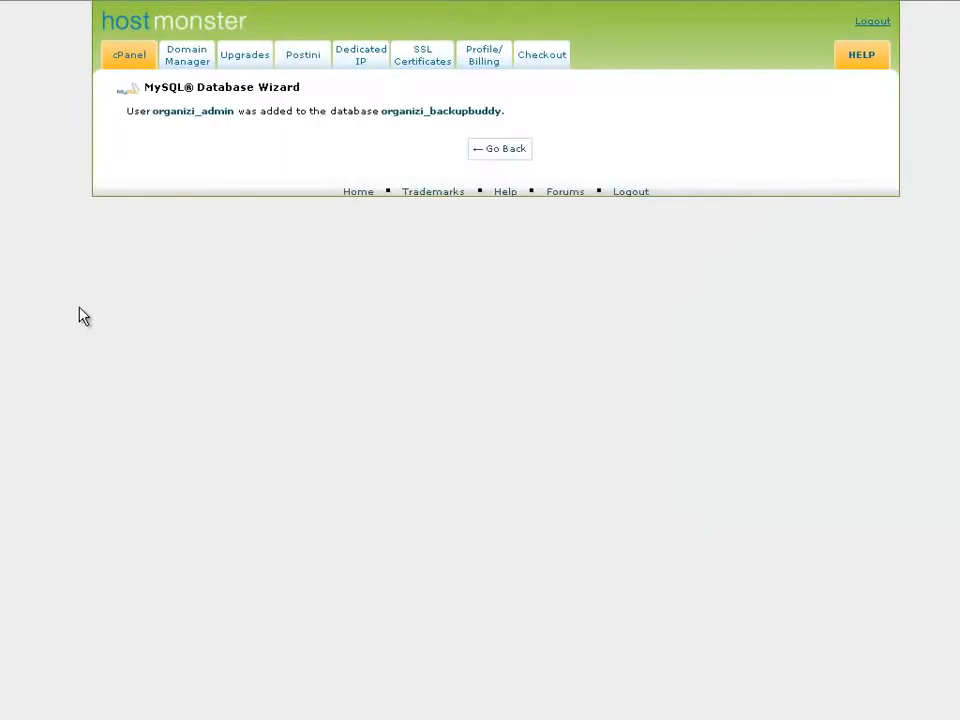
{"action": "left_click", "coordinate": [497, 147]}
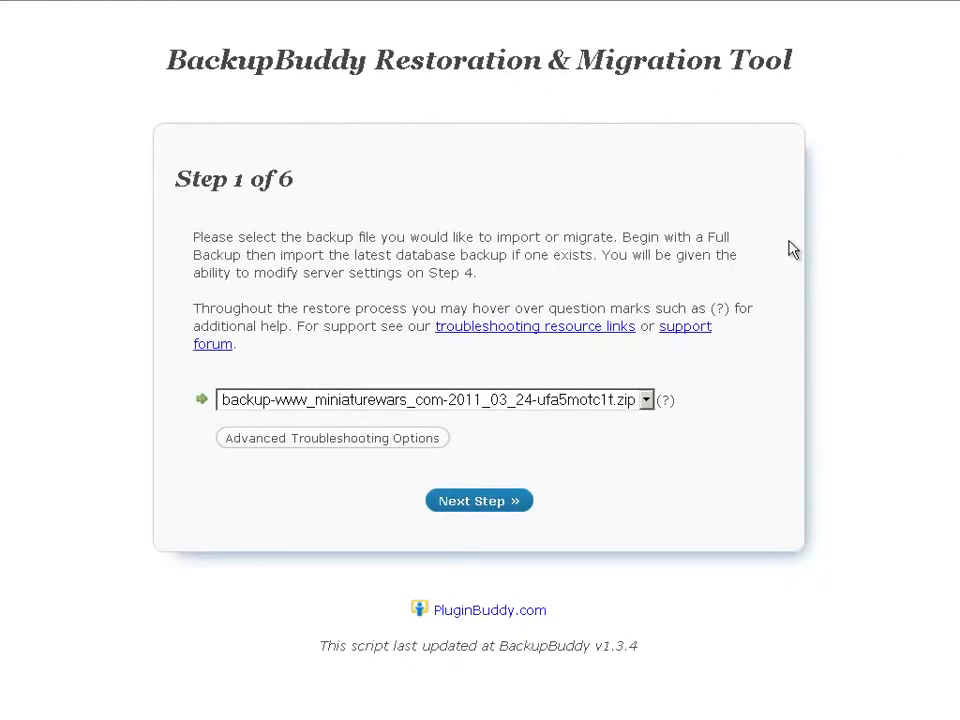
Keep the miniaturewars backup zip as the restore file and continue to Step 2.
{"action": "left_click", "coordinate": [647, 401]}
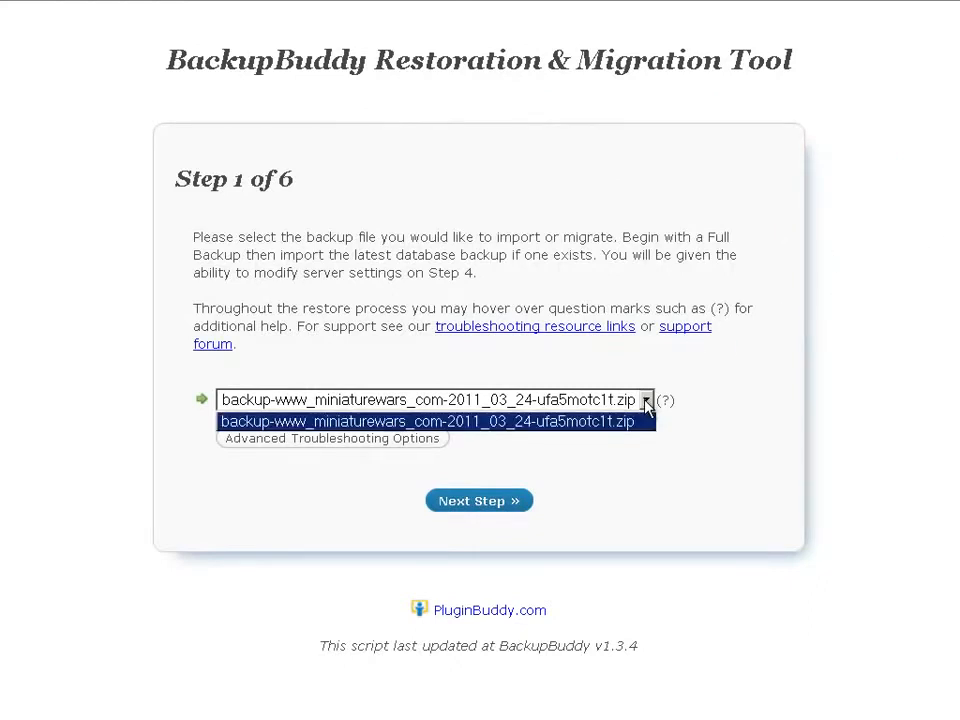
{"action": "left_click", "coordinate": [647, 401]}
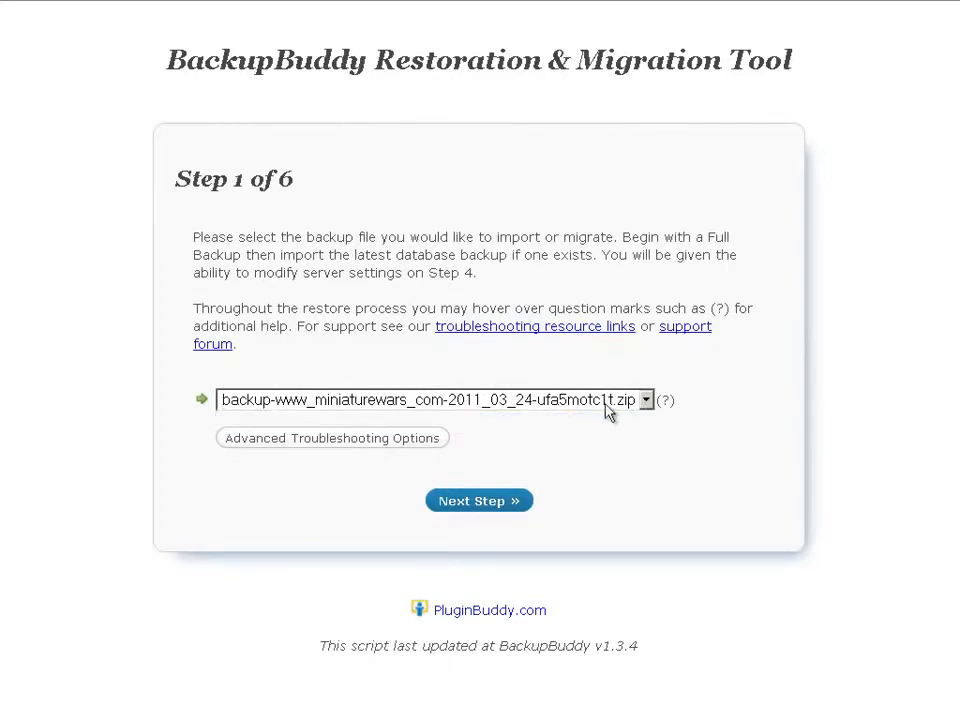
{"action": "left_click", "coordinate": [420, 445]}
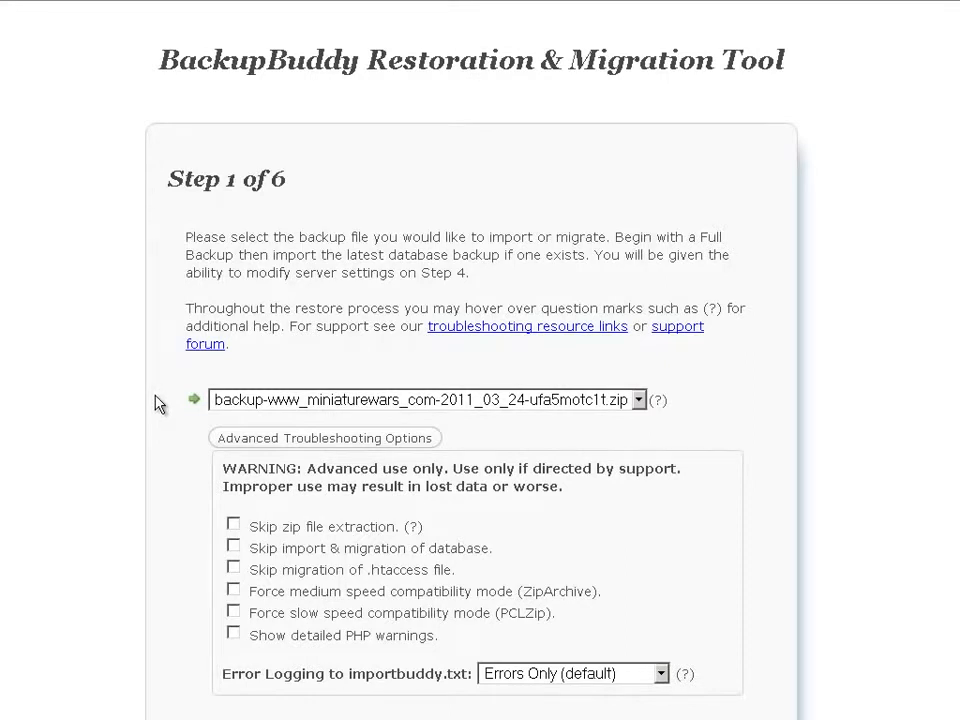
{"action": "left_click", "coordinate": [422, 446]}
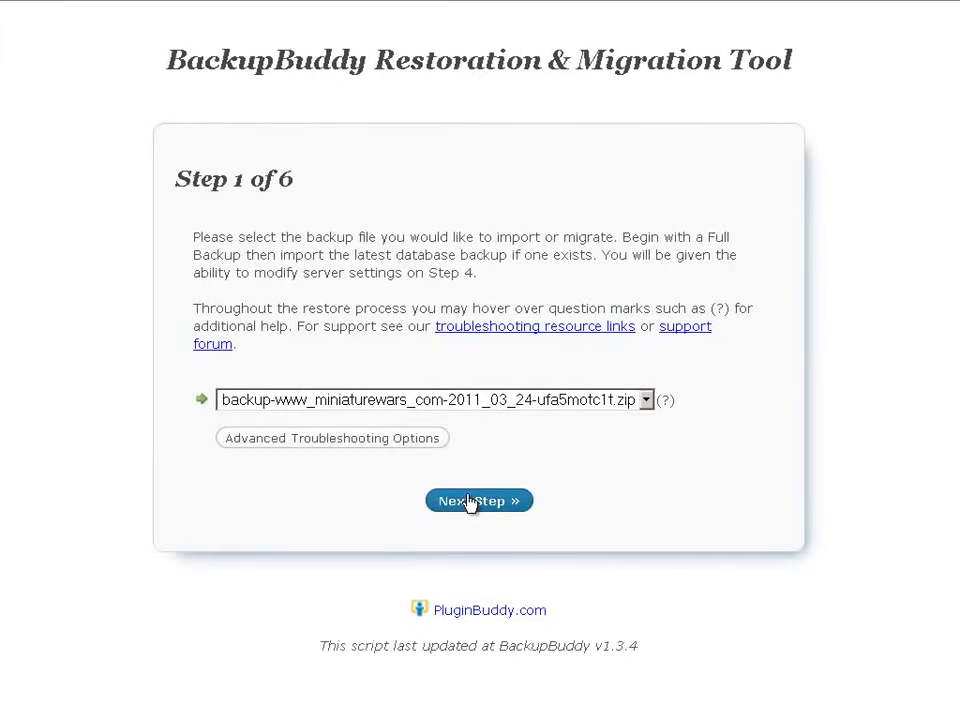
{"action": "left_click", "coordinate": [468, 502]}
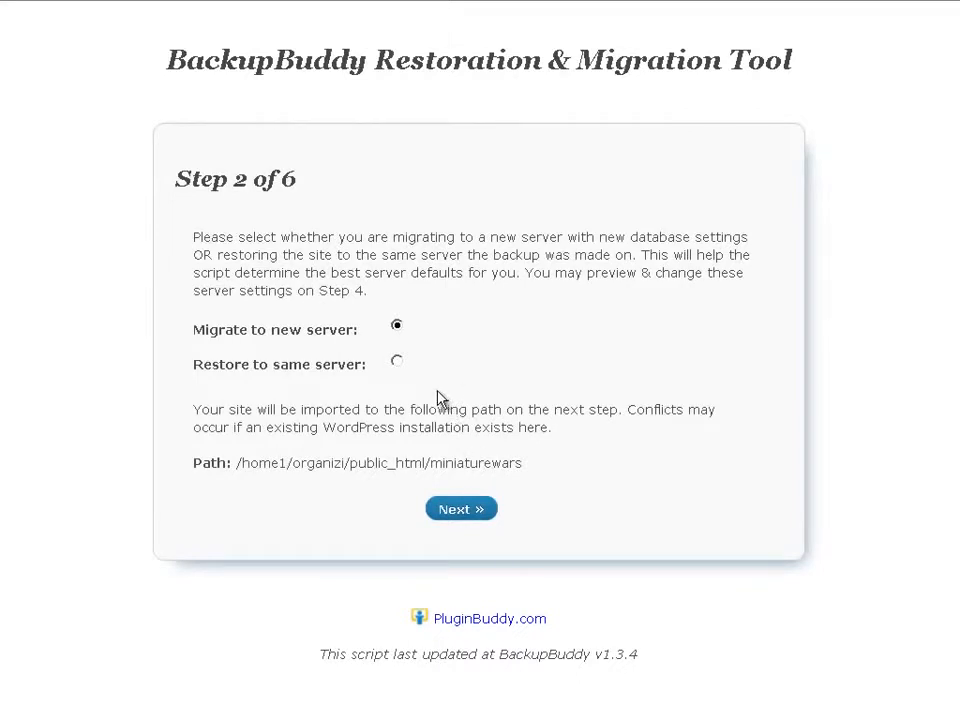
Choose Migrate to new server, extract the files, and proceed to Step 4's database settings.
{"action": "left_click", "coordinate": [474, 507]}
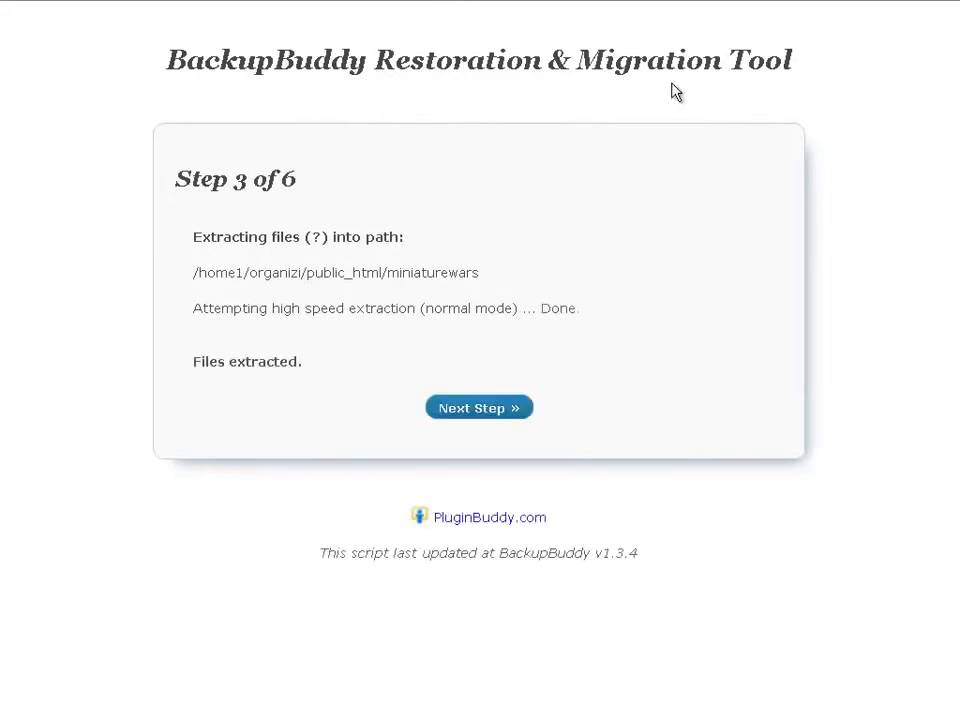
{"action": "left_click_drag", "start_coordinate": [304, 363], "coordinate": [196, 364]}
{"action": "left_click", "coordinate": [196, 374]}
{"action": "triple_click", "coordinate": [196, 368]}
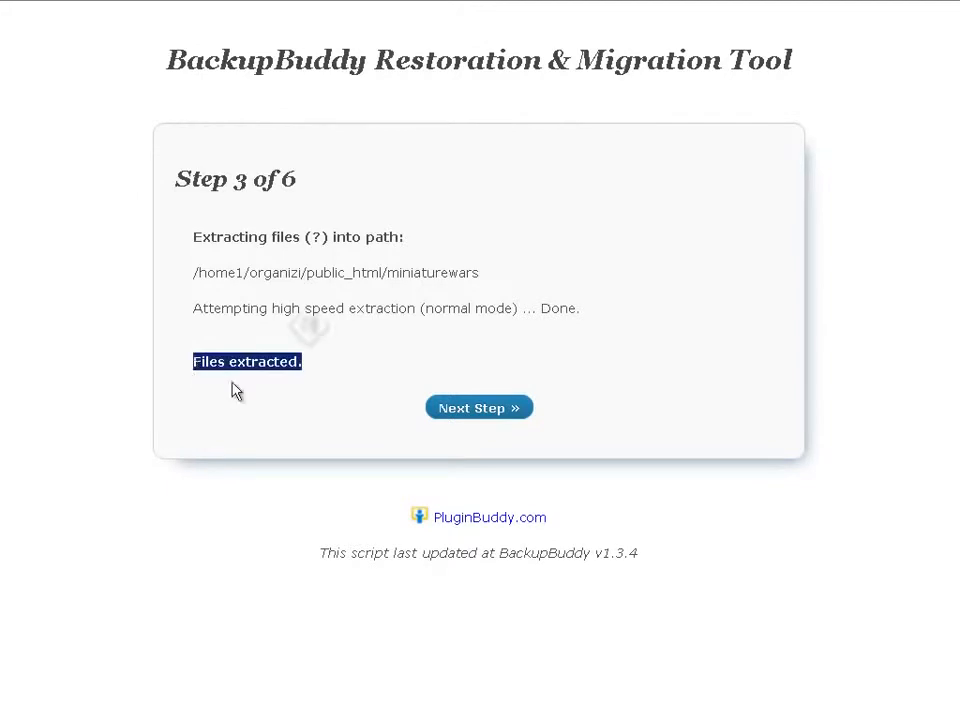
{"action": "left_click", "coordinate": [462, 414]}
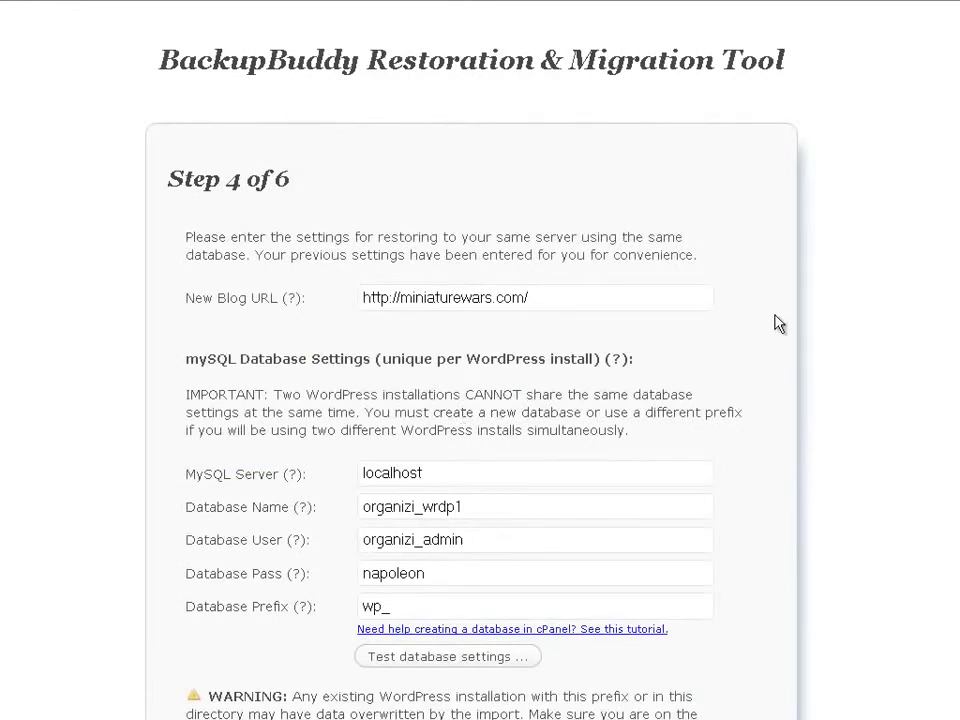
Replace the Database Name with the new backupbuddy database, keeping the wp_ table prefix.
{"action": "scroll", "coordinate": [778, 322], "scroll_direction": "down", "scroll_amount": 3}
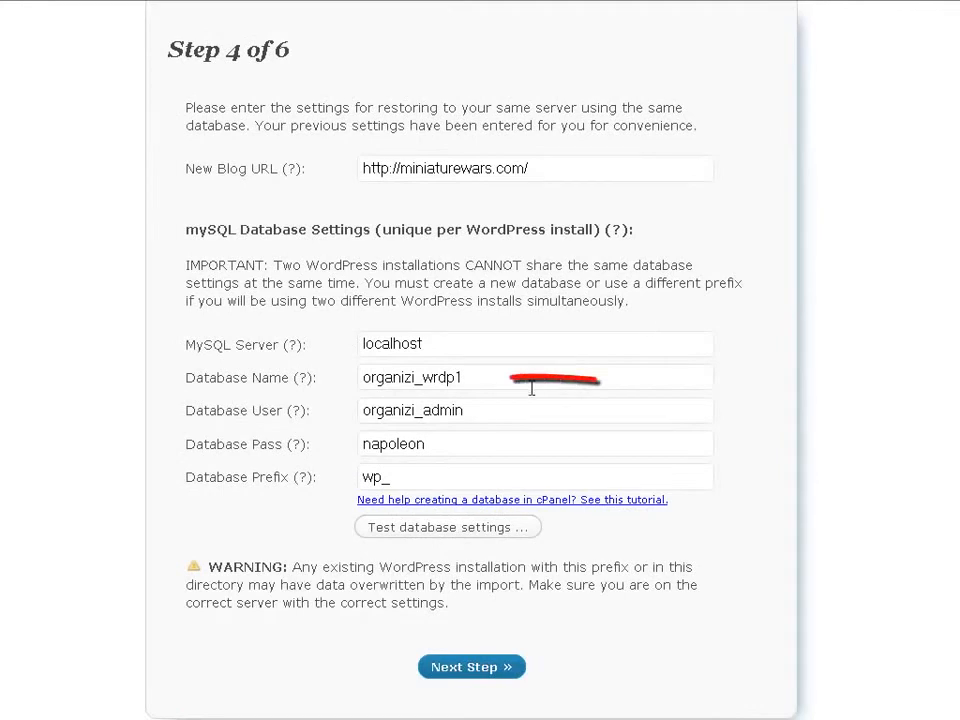
{"action": "left_click_drag", "start_coordinate": [463, 378], "coordinate": [346, 385]}
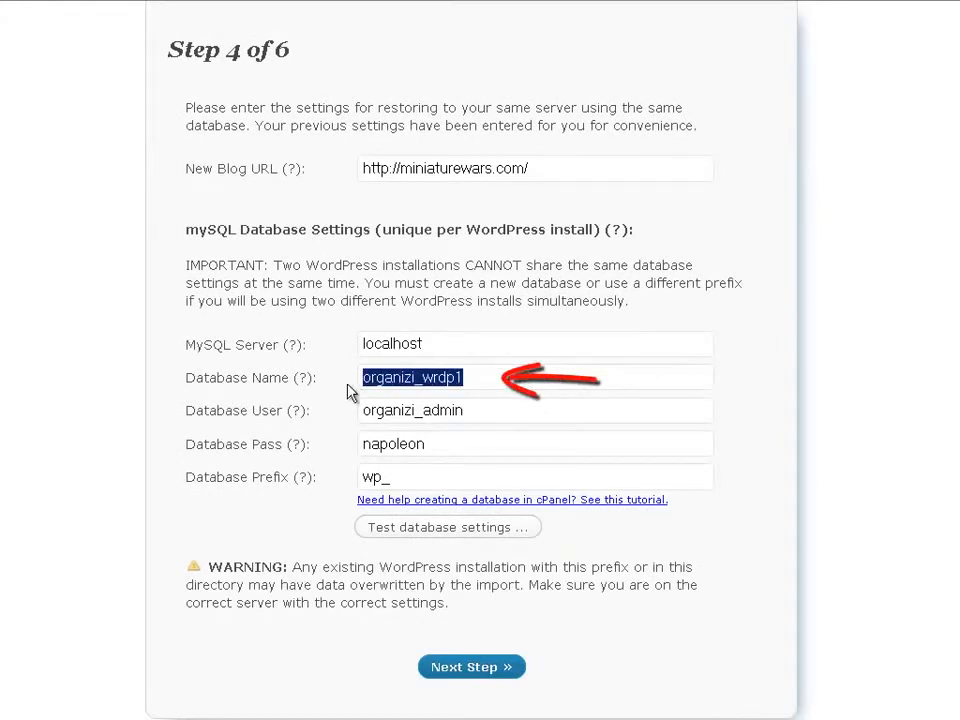
{"action": "left_click", "coordinate": [513, 380]}
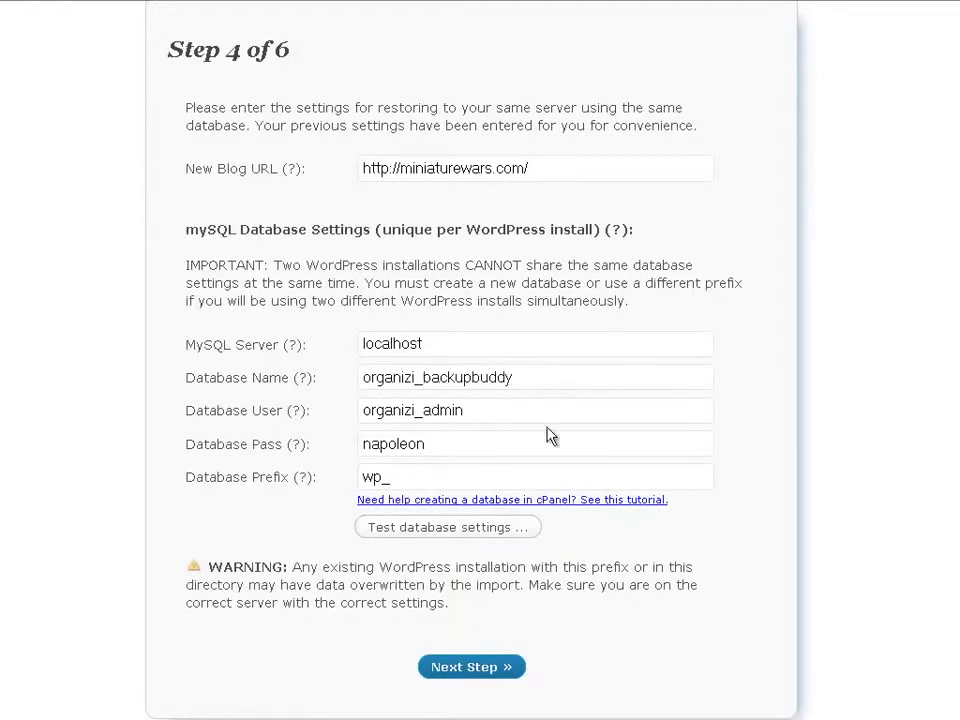
{"action": "left_click_drag", "start_coordinate": [433, 480], "coordinate": [351, 474]}
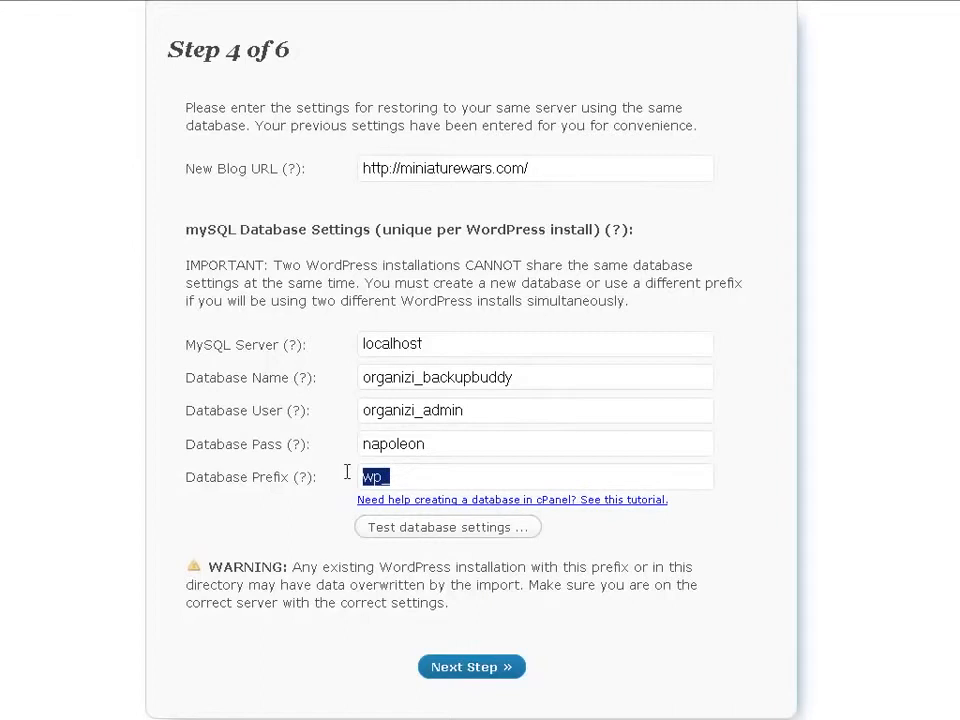
Test the database settings, confirm all four checks succeed, and start the import.
{"action": "left_click", "coordinate": [427, 535]}
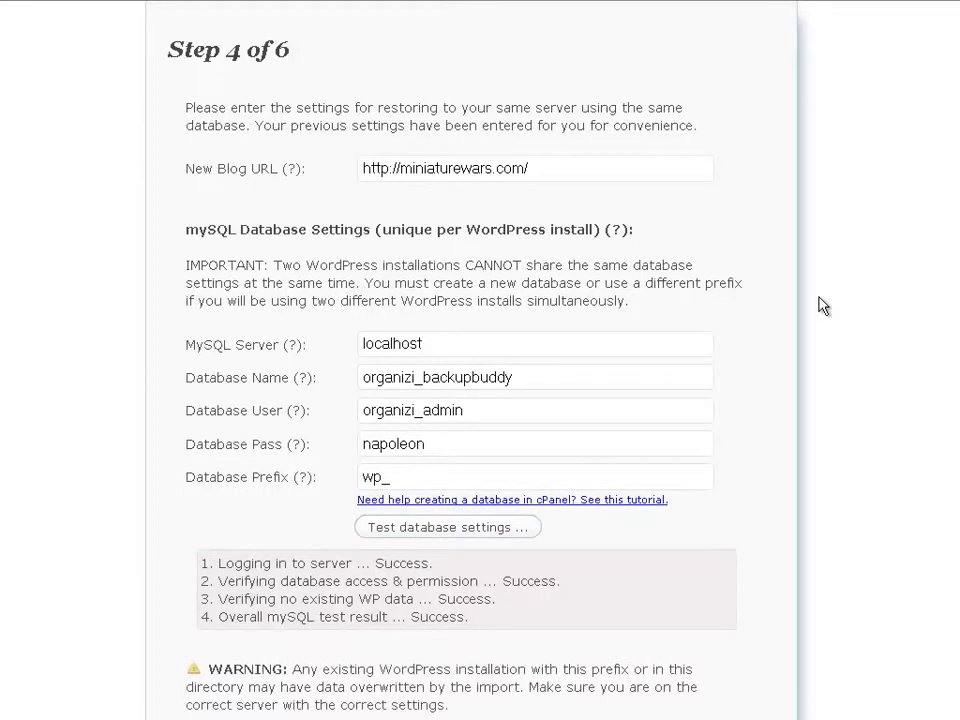
{"action": "left_click_drag", "start_coordinate": [513, 625], "coordinate": [222, 563]}
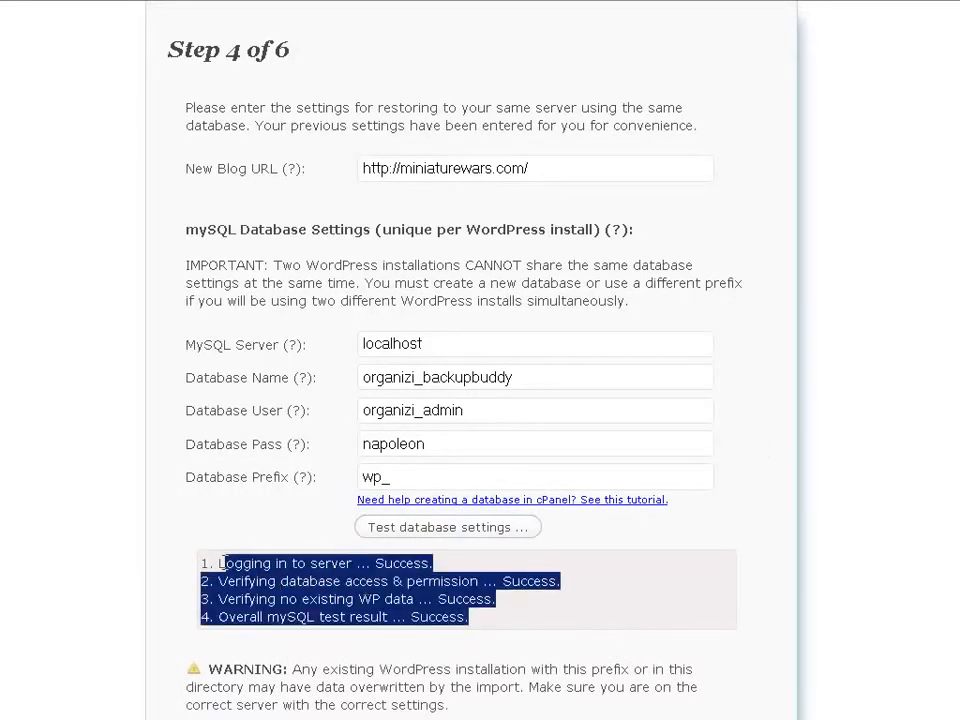
{"action": "left_click", "coordinate": [786, 436]}
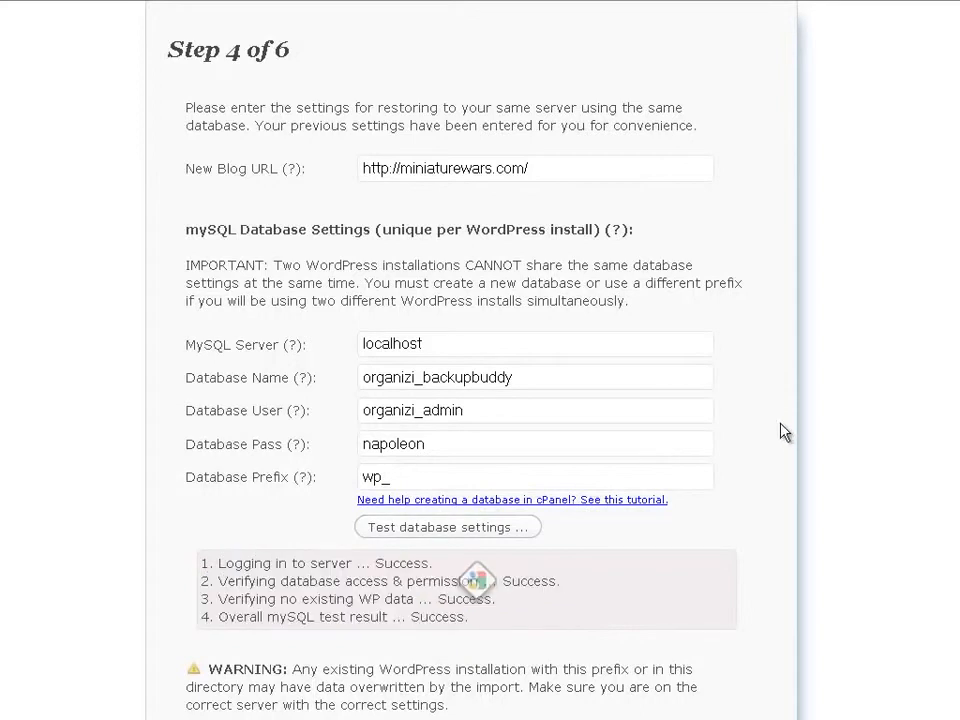
{"action": "scroll", "coordinate": [785, 433], "scroll_direction": "down", "scroll_amount": 3}
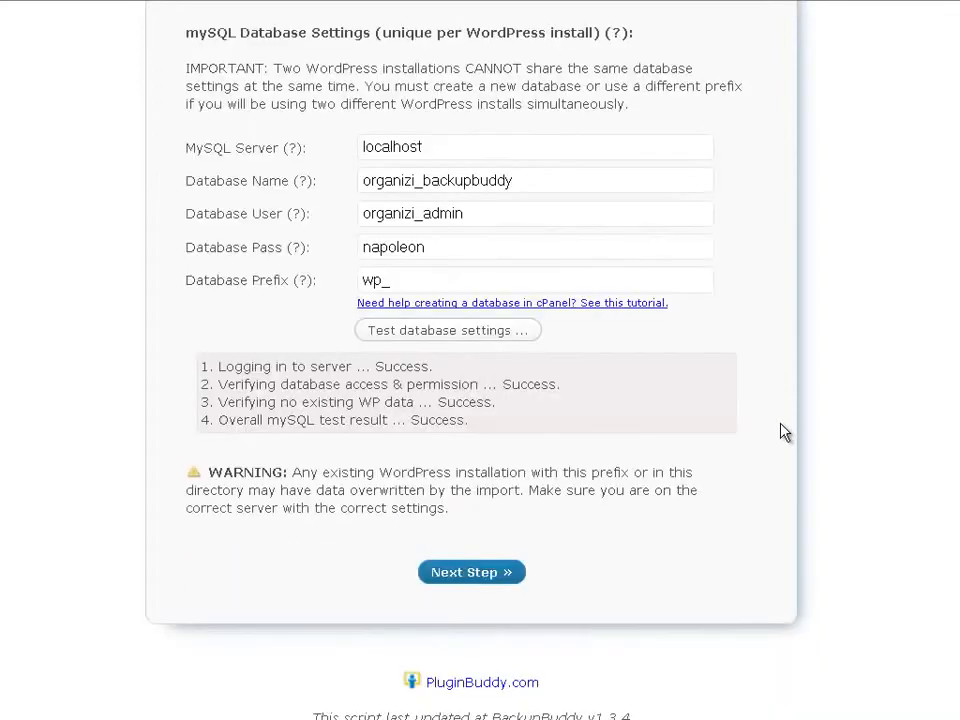
{"action": "double_click", "coordinate": [383, 280]}
{"action": "left_click", "coordinate": [381, 280]}
{"action": "left_click", "coordinate": [477, 570]}
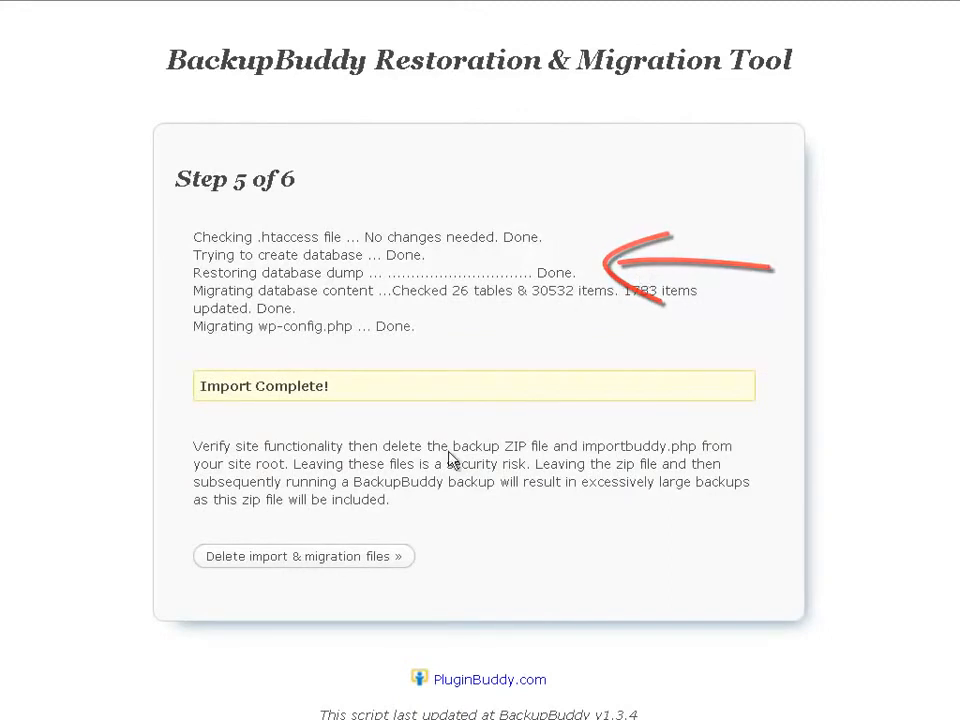
Delete the import and migration files to run the Step 6 cleanup.
{"action": "left_click", "coordinate": [389, 559]}
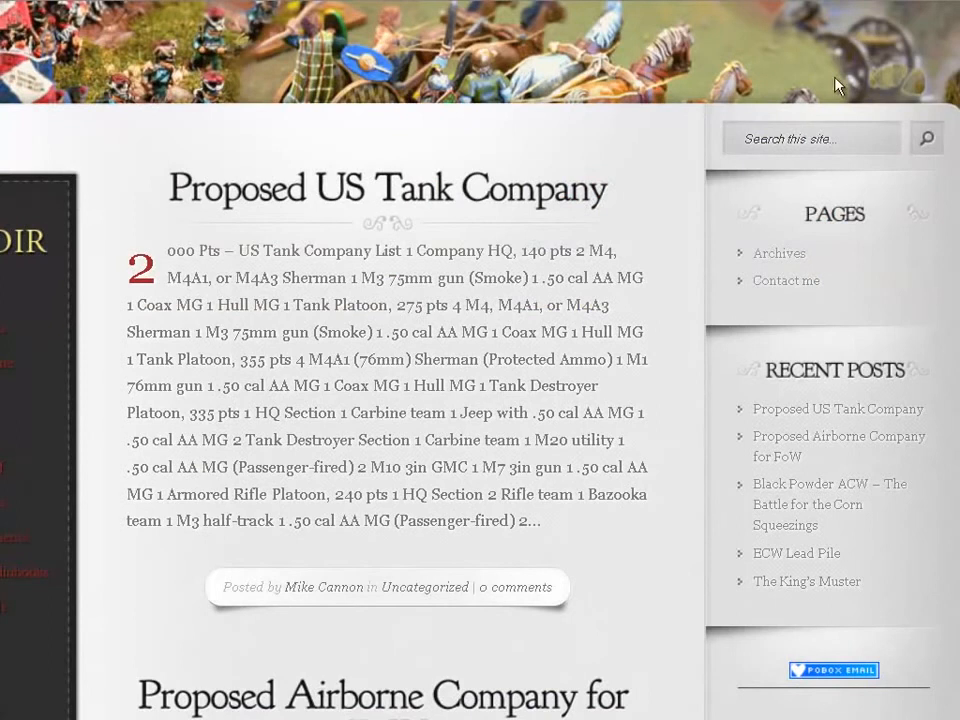
Scroll through the restored miniaturewars posts to the 60-page pagination, then back to the top.
{"action": "scroll", "coordinate": [506, 55], "scroll_direction": "down", "scroll_amount": 10}
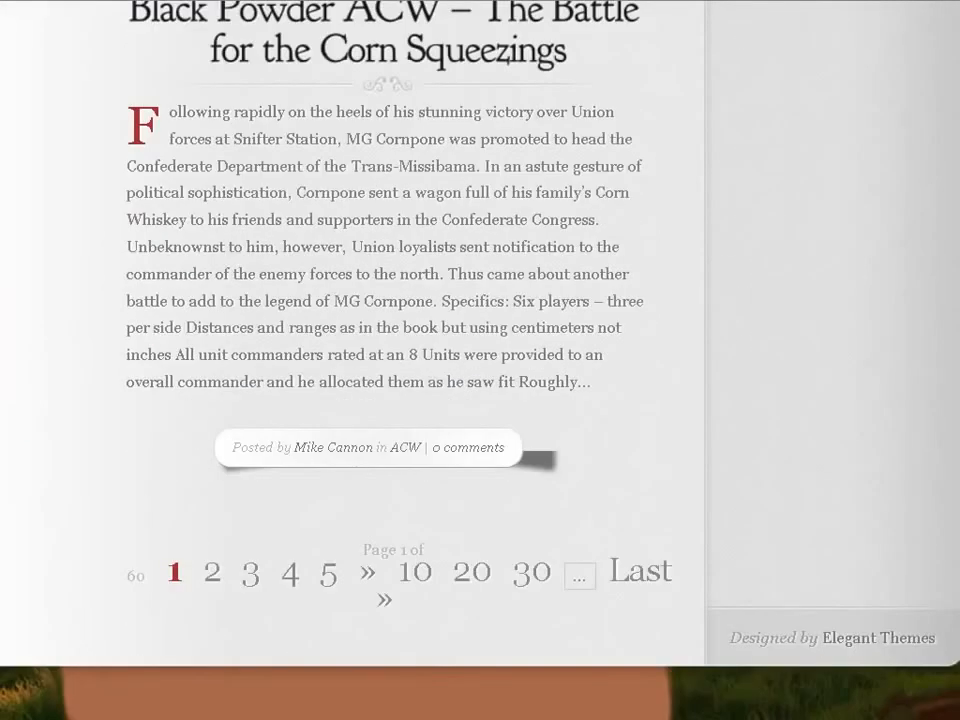
{"action": "scroll", "coordinate": [350, 360], "scroll_direction": "up", "scroll_amount": 8}
{"action": "scroll", "coordinate": [786, 298], "scroll_direction": "up", "scroll_amount": 3}
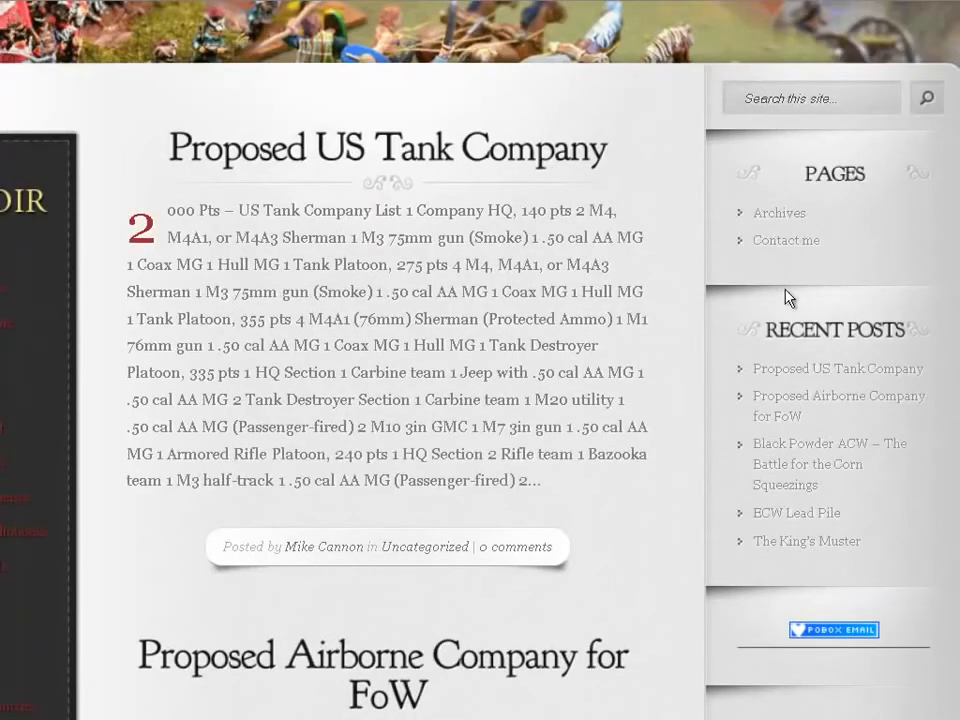
{"action": "scroll", "coordinate": [617, 124], "scroll_direction": "up", "scroll_amount": 1}
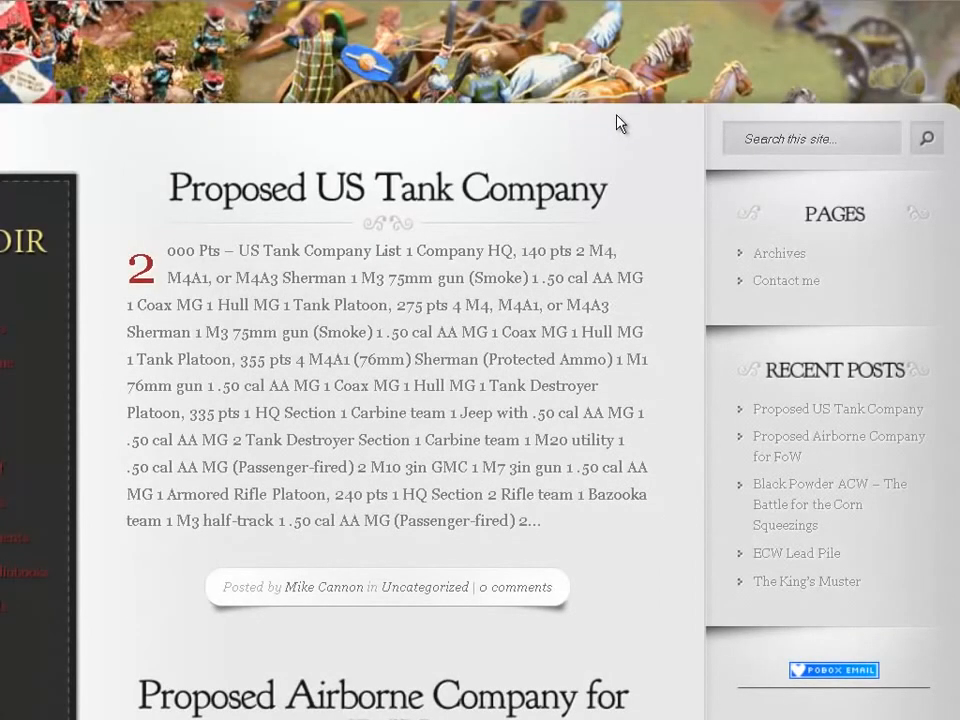